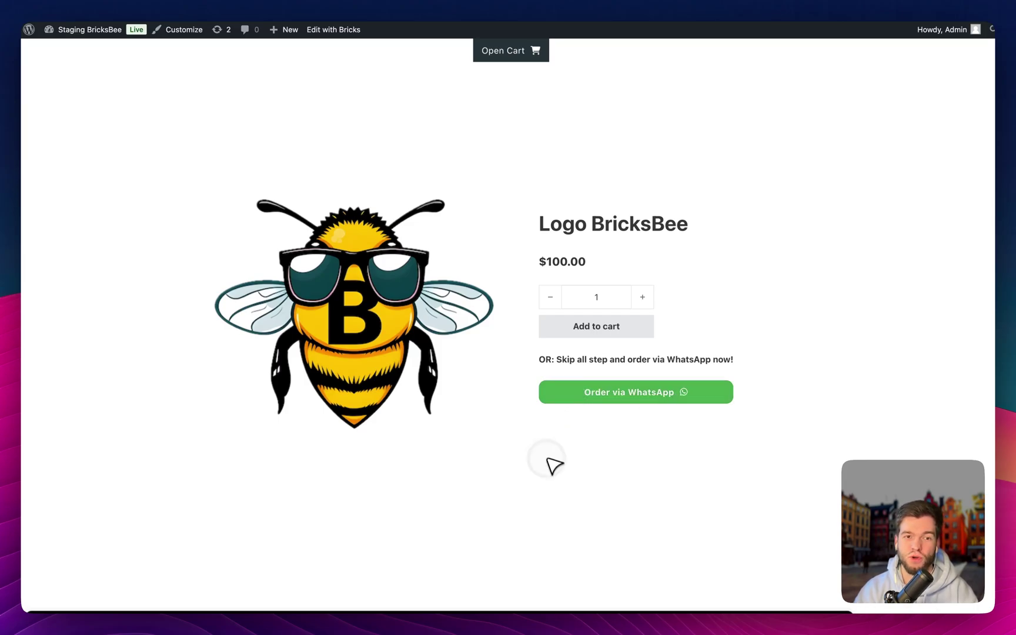
# Open the product template in Bricks Builder and delete the old WhatsApp button
pyautogui.press('super+Tab')
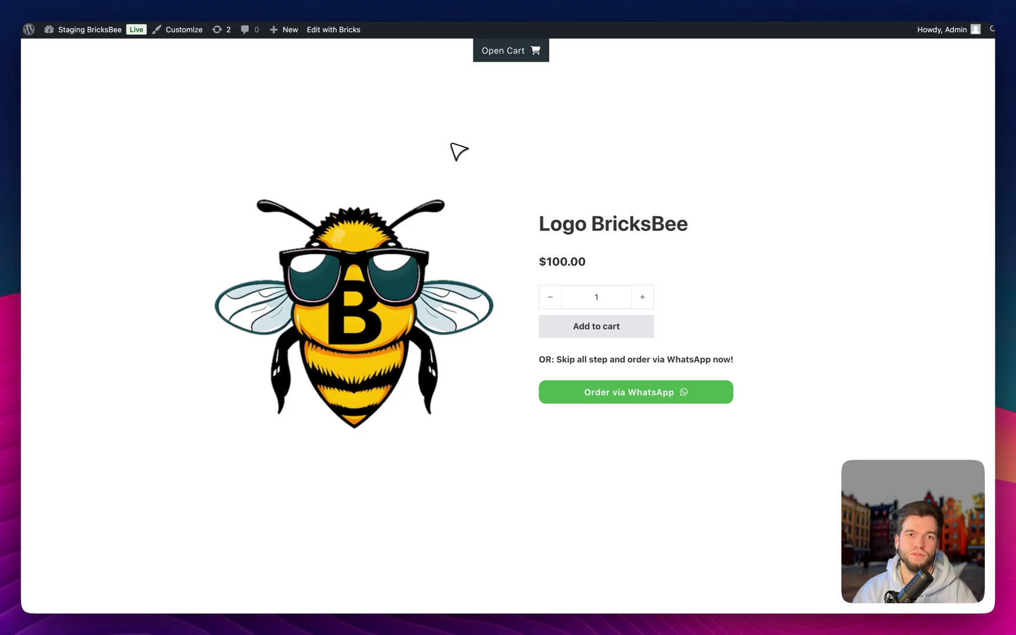
pyautogui.click(341, 29)
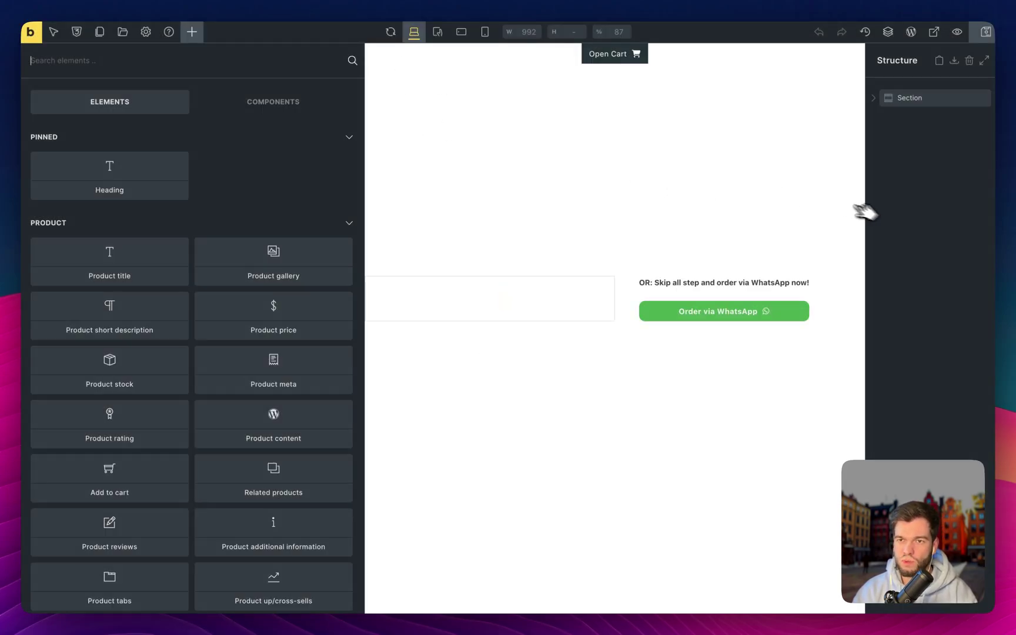
pyautogui.click(799, 374)
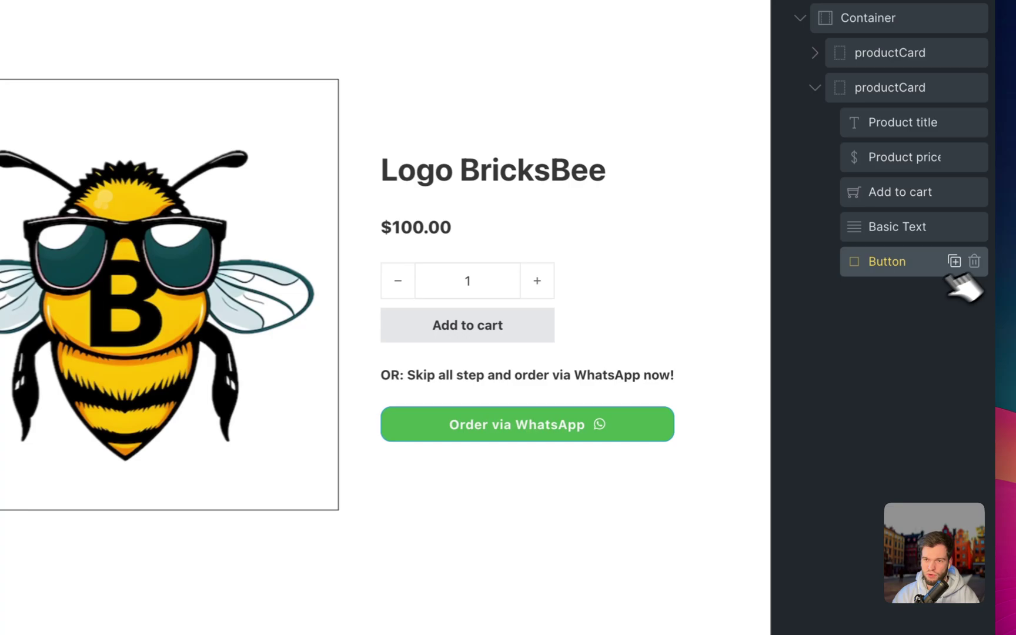
pyautogui.click(979, 271)
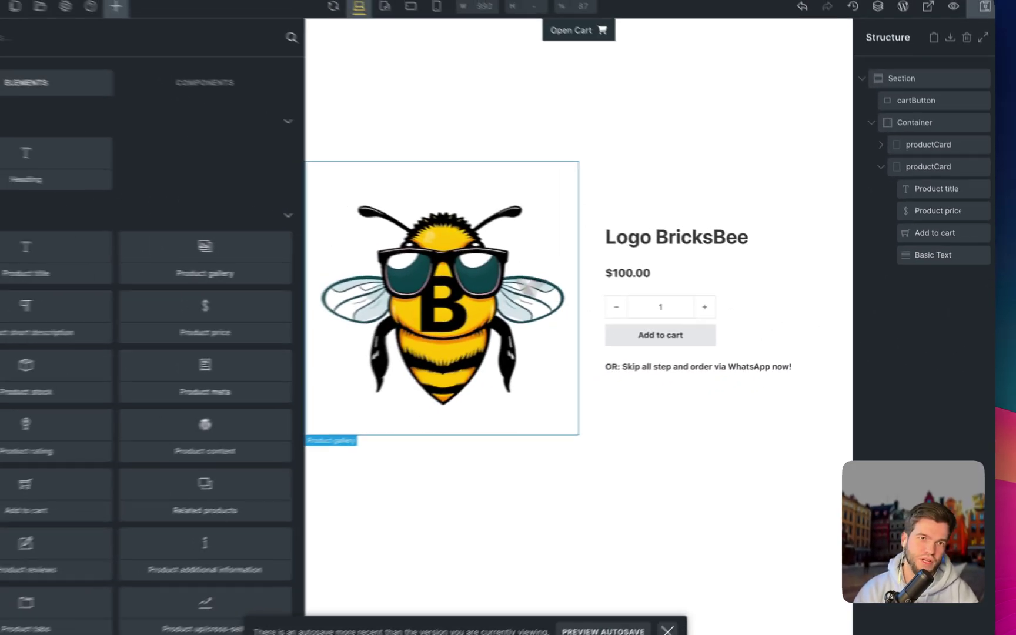
# Add a new Button element and place it under Basic Text in productCard
pyautogui.write('but')
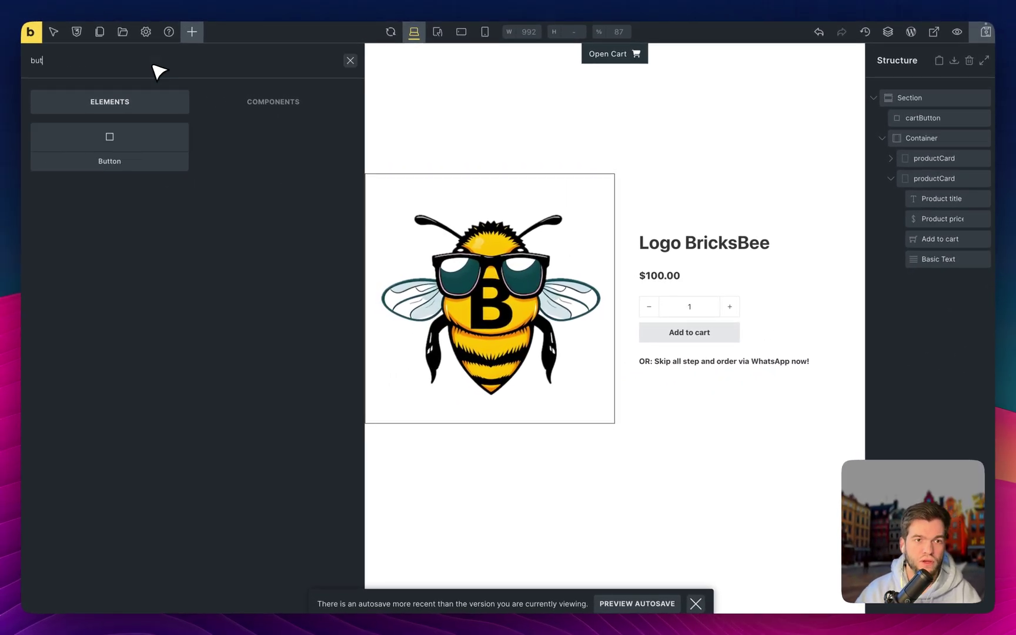
pyautogui.click(88, 153)
pyautogui.moveTo(944, 283); pyautogui.dragTo(943, 275)
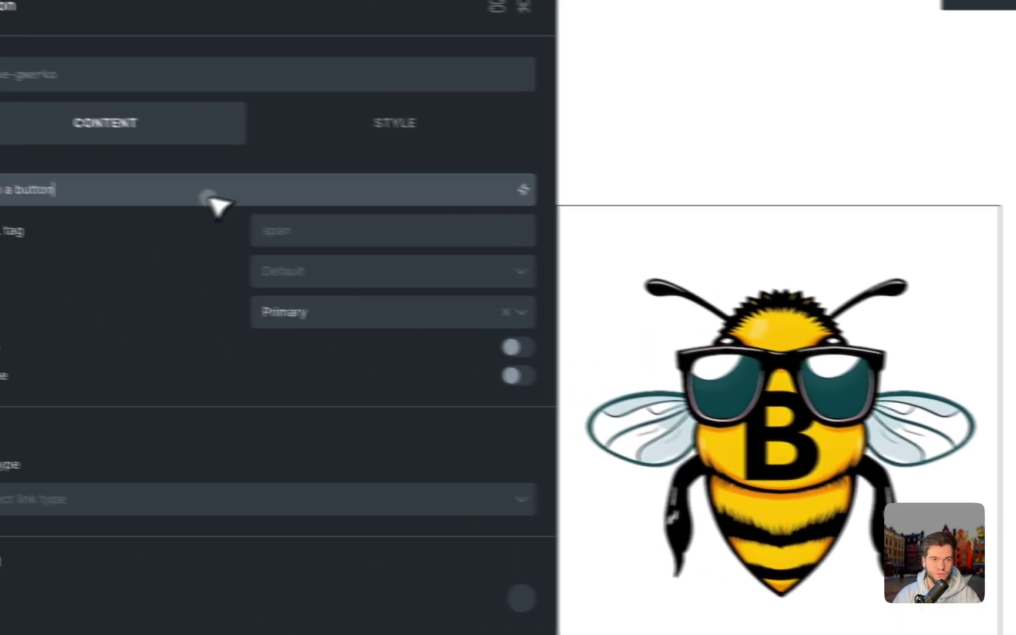
# Change the button text to 'Order via Whatsapp' and add the Fontawesome - Brands WhatsApp icon
pyautogui.tripleClick(288, 199)
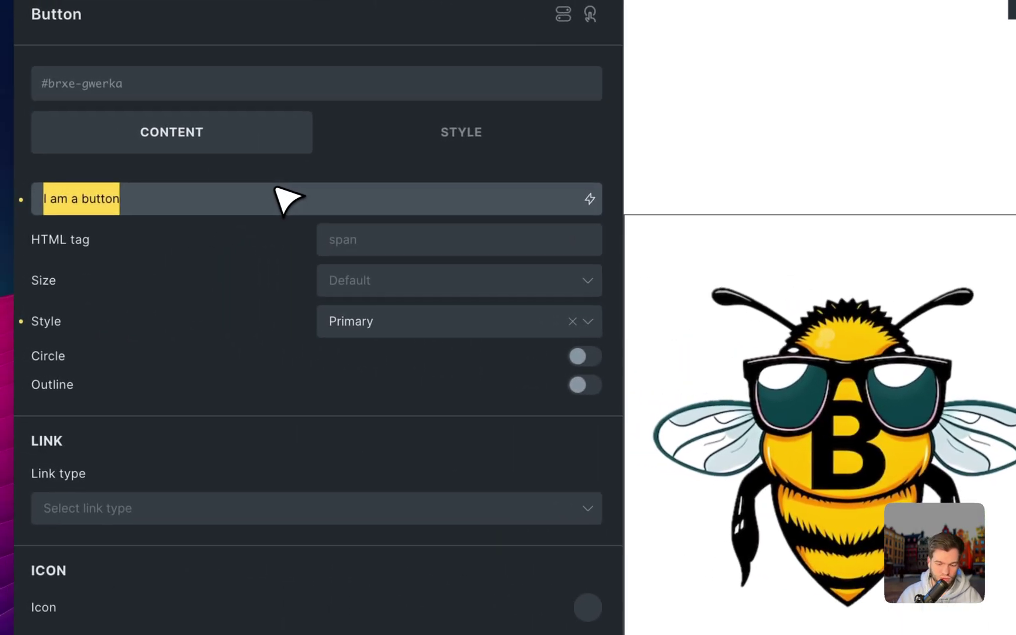
pyautogui.write('Order via Wh')
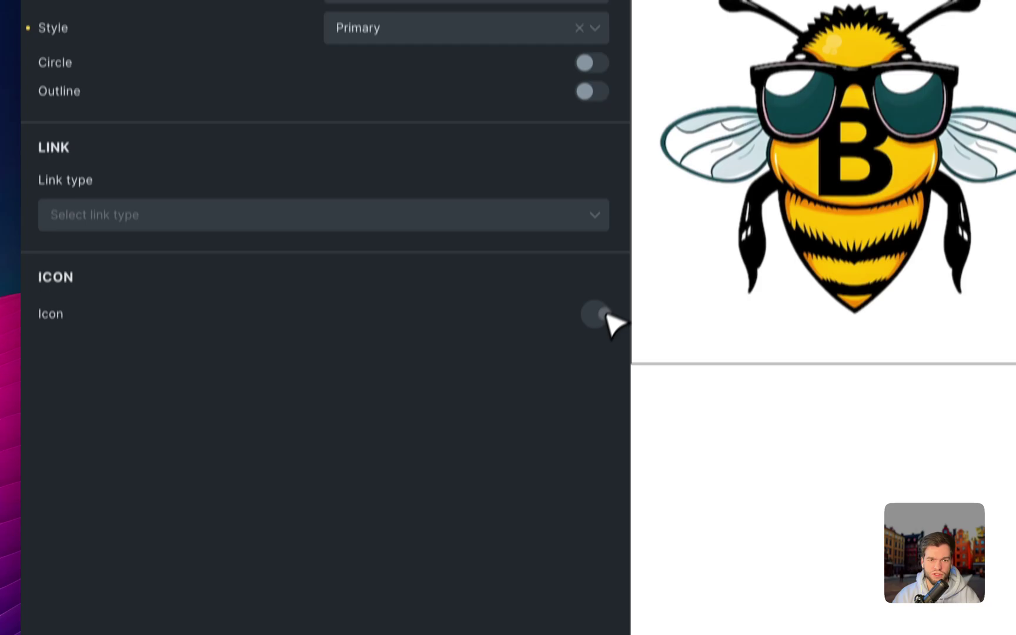
pyautogui.click(594, 511)
pyautogui.click(435, 346)
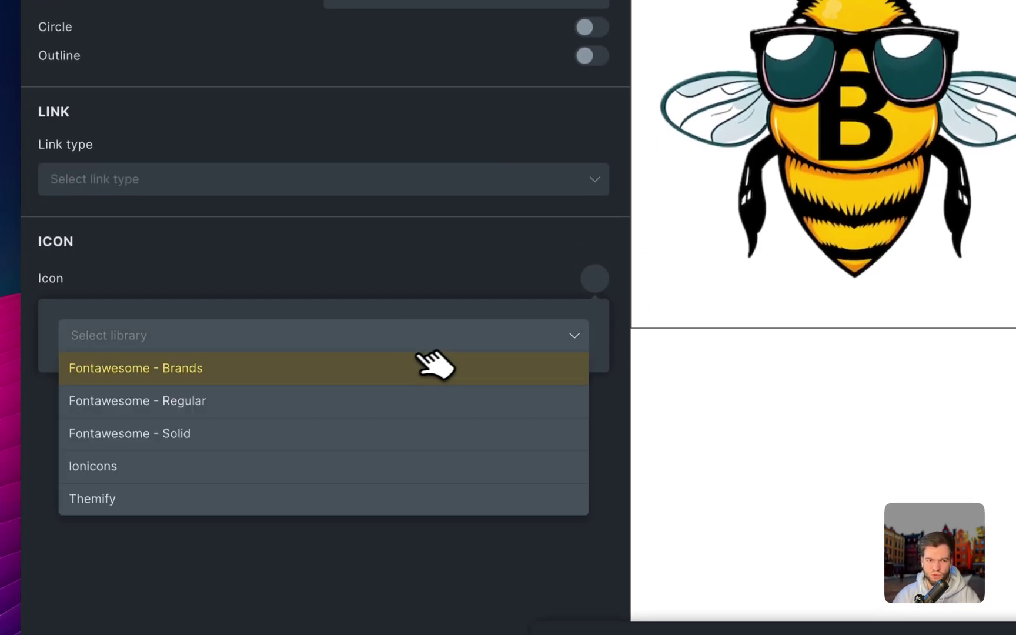
pyautogui.click(340, 370)
pyautogui.click(357, 388)
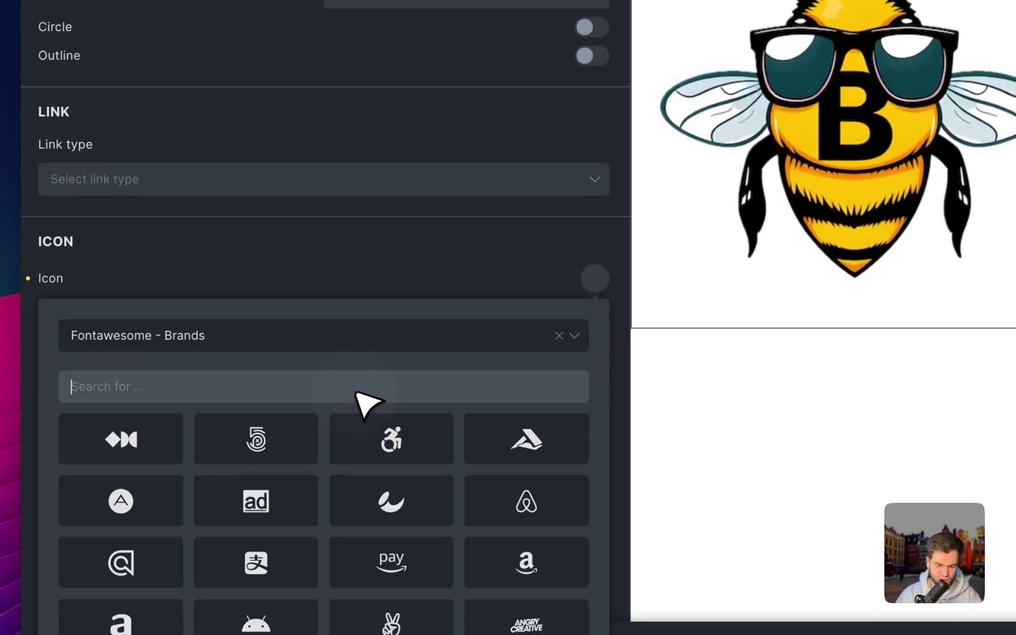
pyautogui.write('what')
pyautogui.click(387, 438)
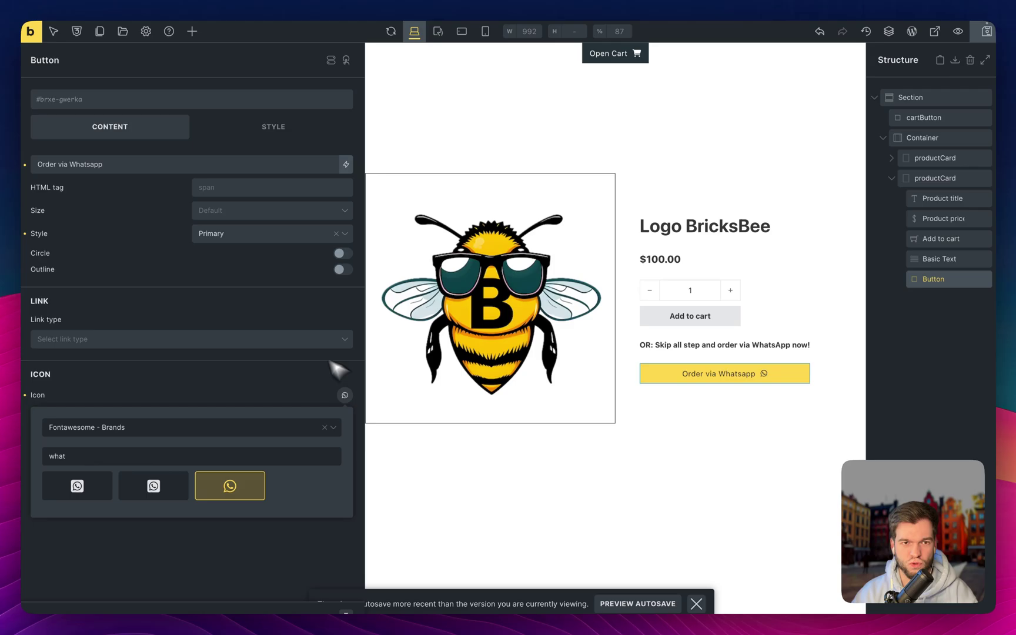
# Give the button a green background color
pyautogui.click(225, 281)
pyautogui.click(272, 134)
pyautogui.click(222, 222)
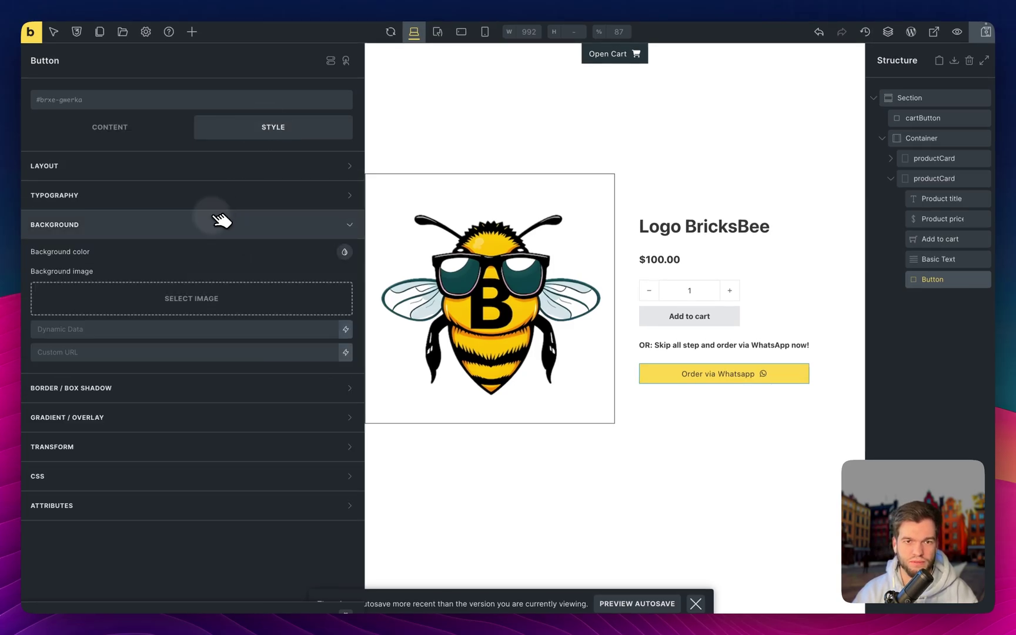
pyautogui.click(344, 251)
pyautogui.click(331, 280)
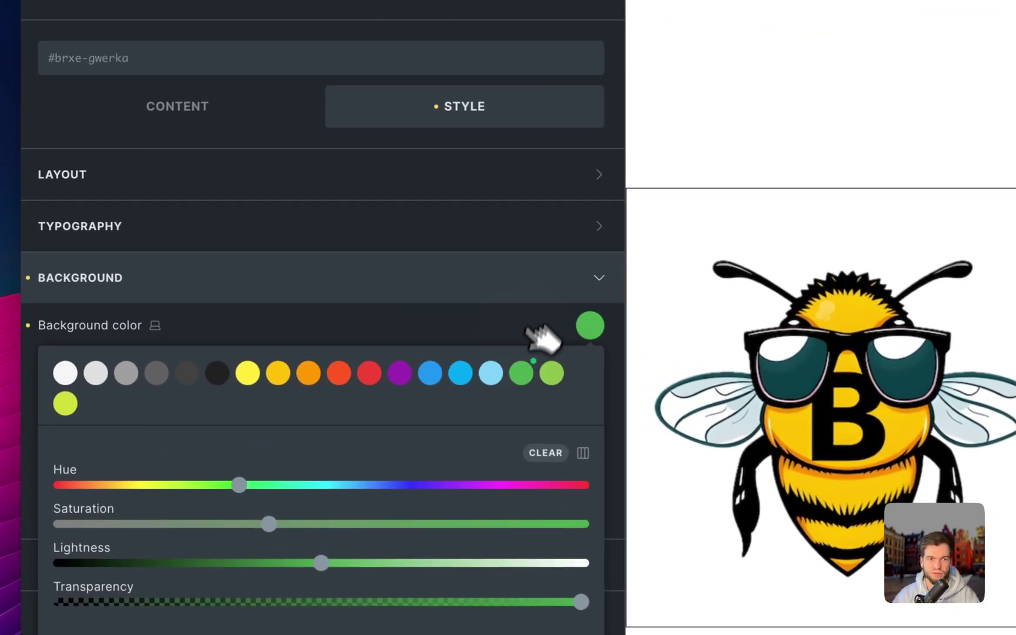
pyautogui.click(318, 225)
# Set the button's typography color to #f5f5f5
pyautogui.click(541, 235)
pyautogui.click(588, 266)
pyautogui.click(109, 322)
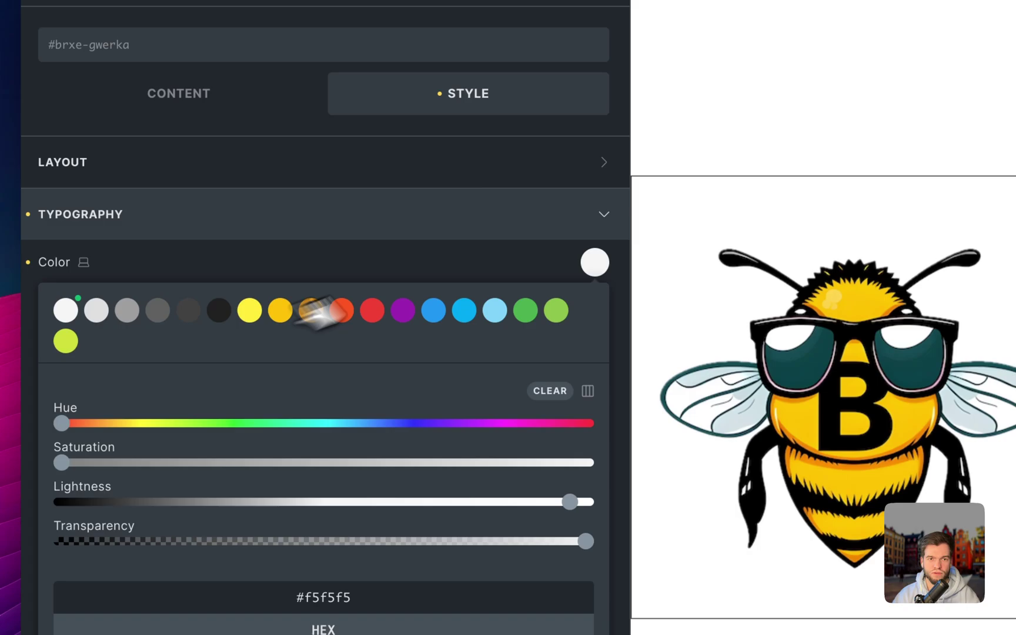
pyautogui.click(529, 235)
# Set a linked 50vw border radius on all four corners
pyautogui.click(526, 318)
pyautogui.click(594, 363)
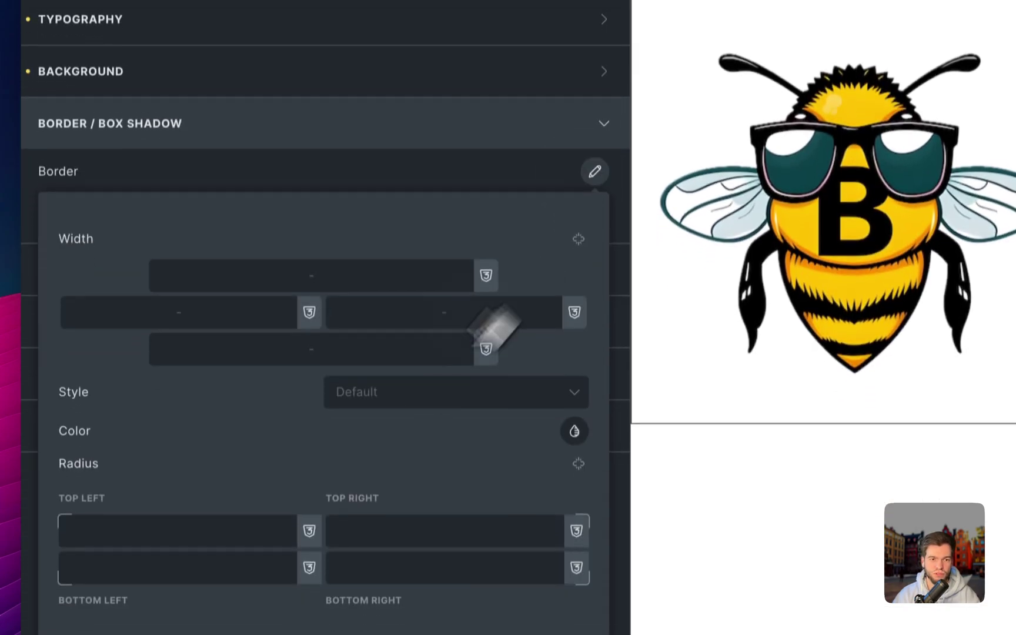
pyautogui.click(227, 515)
pyautogui.write('50vw')
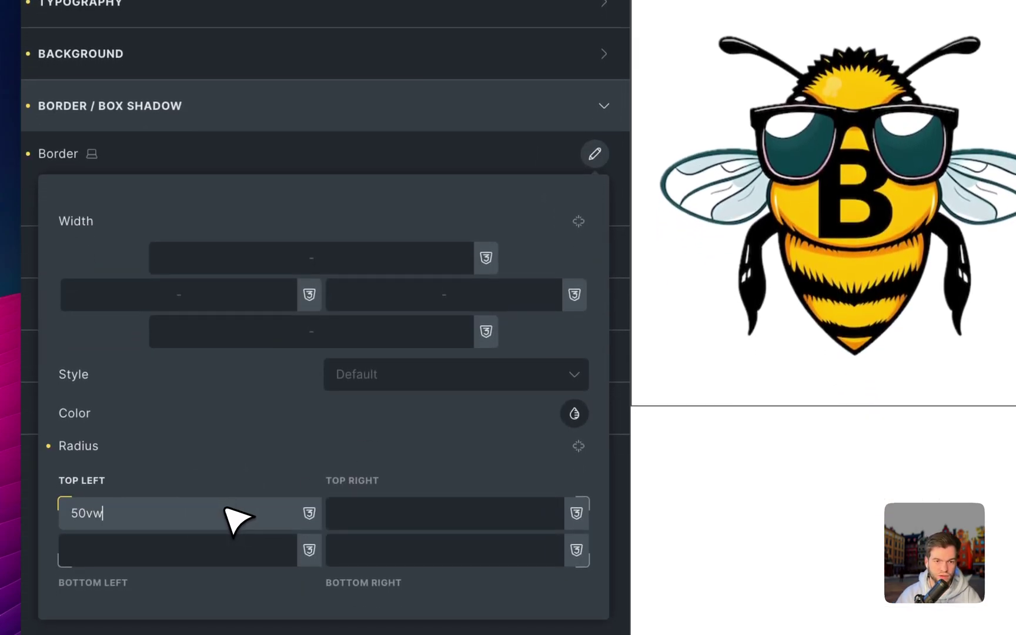
pyautogui.click(579, 445)
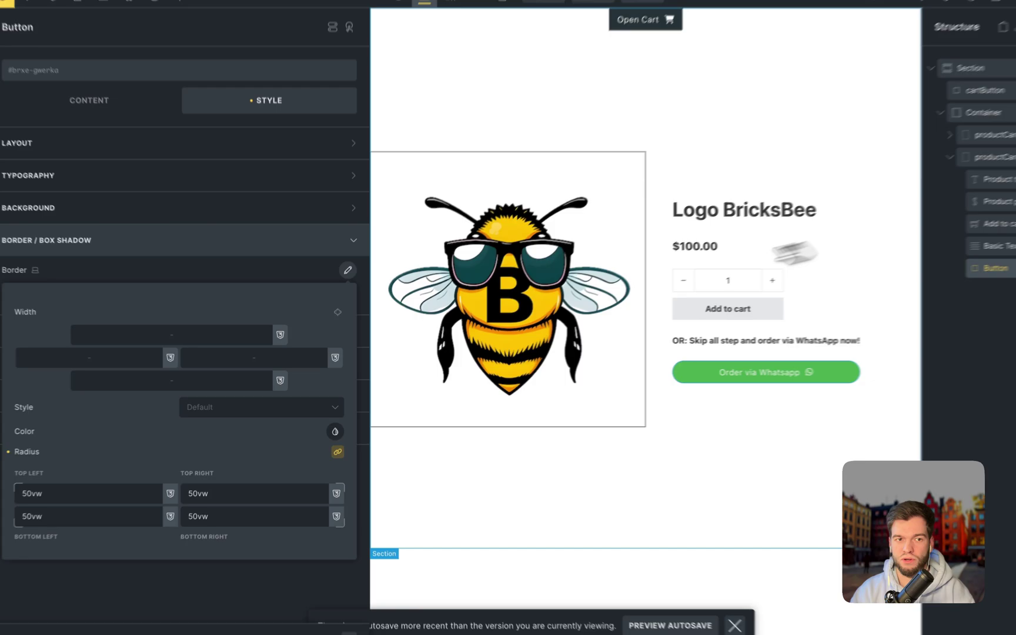
# Set the button font weight to 700 and save the template
pyautogui.click(282, 194)
pyautogui.click(141, 422)
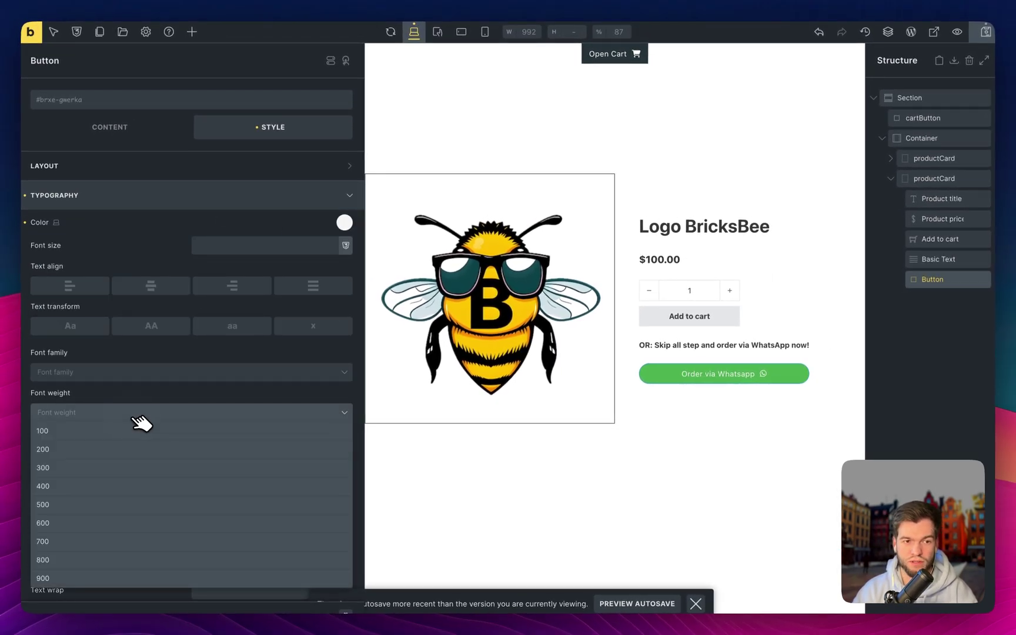
pyautogui.click(65, 543)
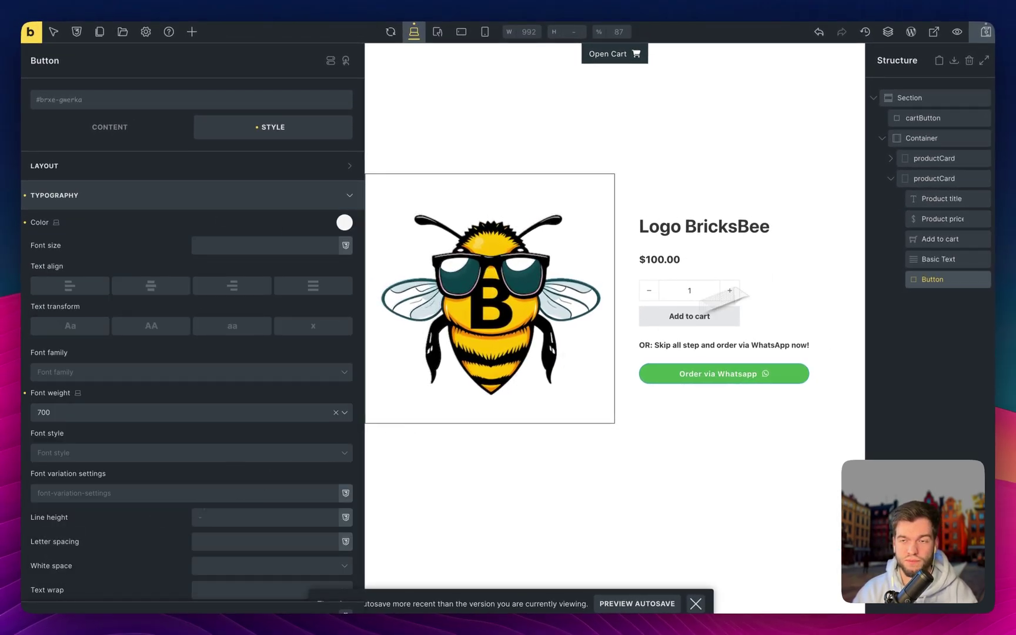
pyautogui.click(989, 33)
pyautogui.click(922, 329)
pyautogui.click(947, 280)
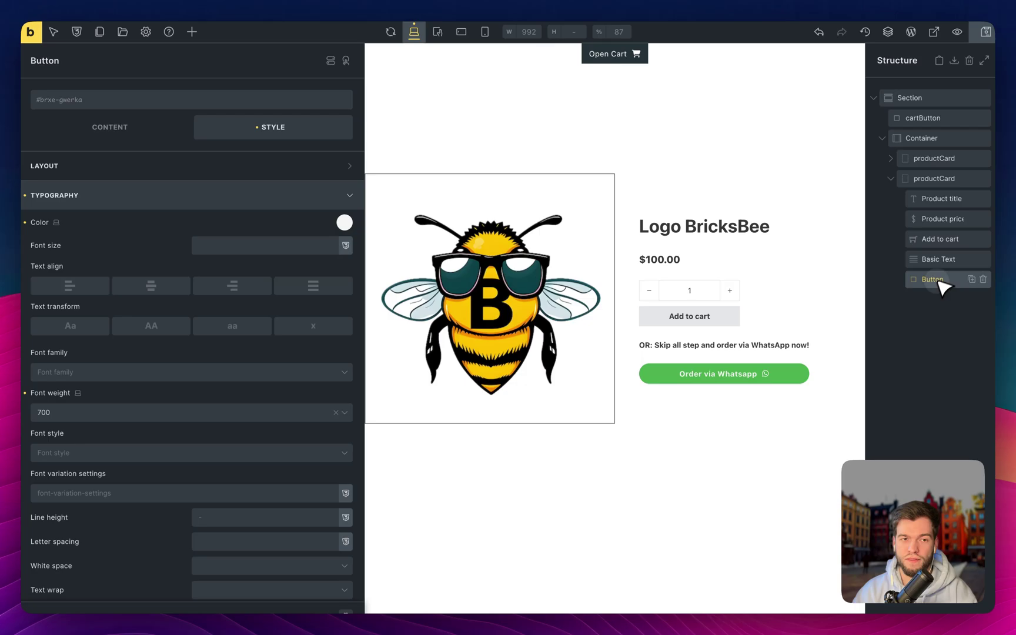
pyautogui.click(112, 128)
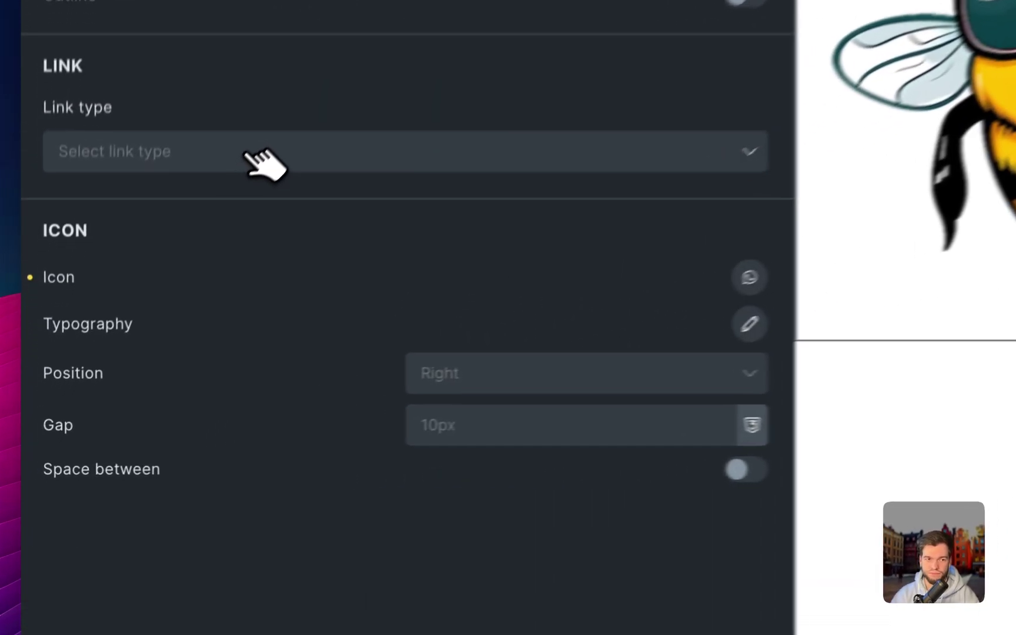
pyautogui.click(125, 342)
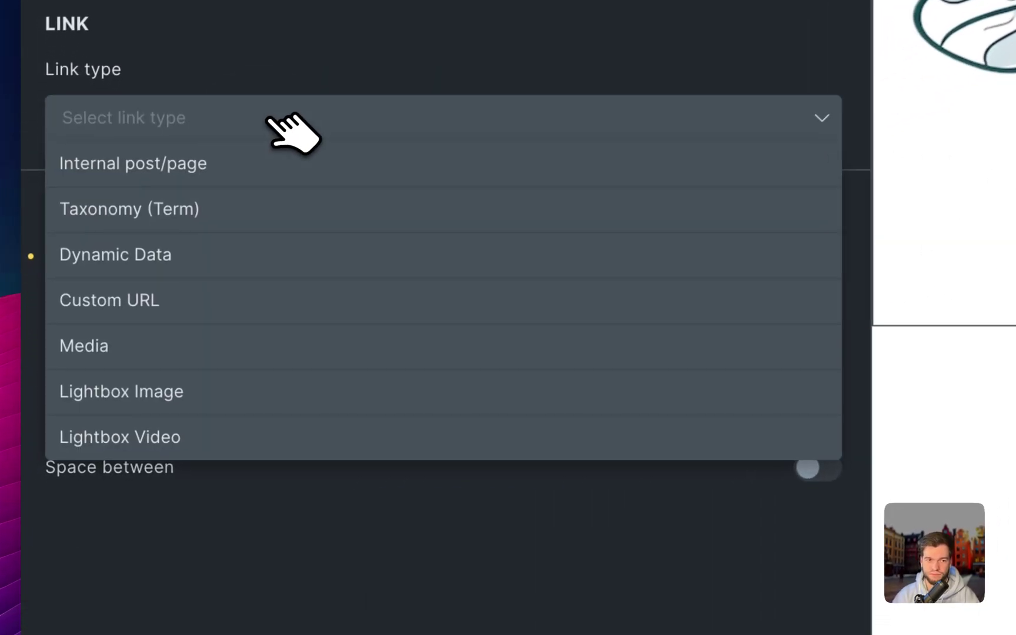
pyautogui.click(228, 318)
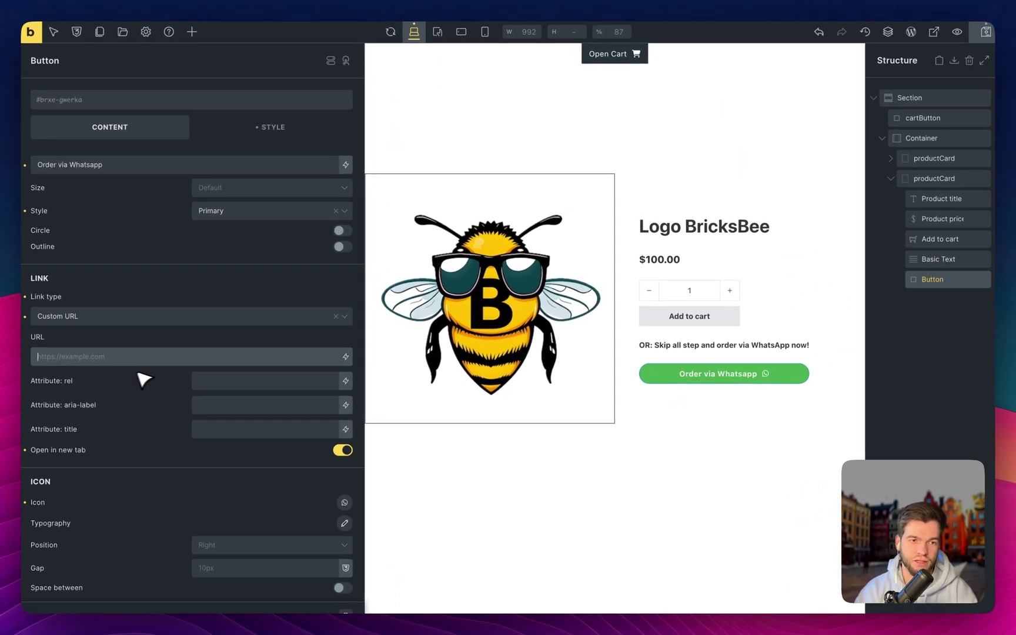
pyautogui.write('ps://wa.me/')
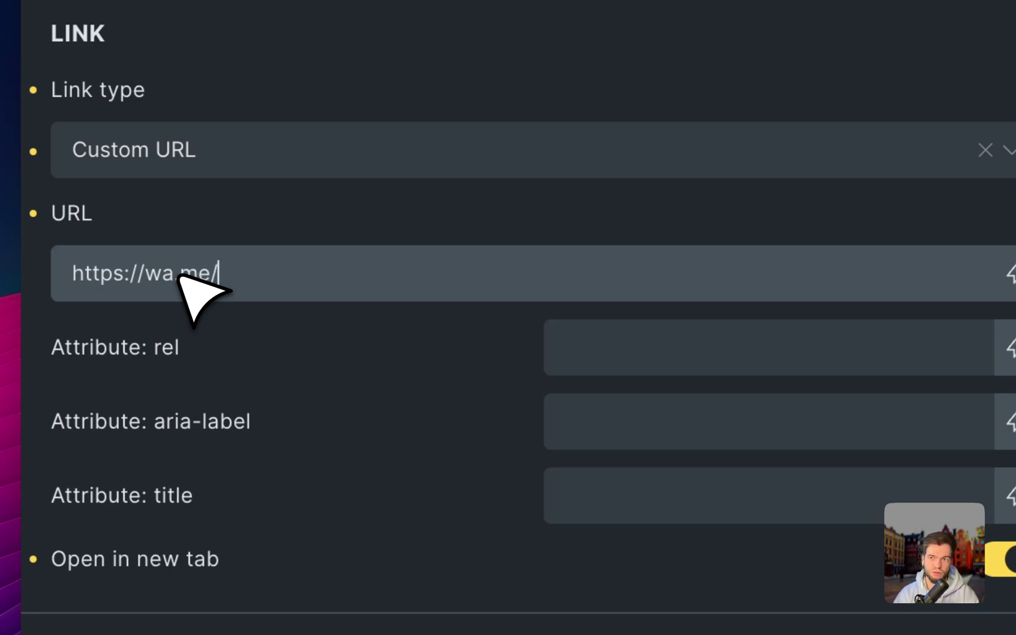
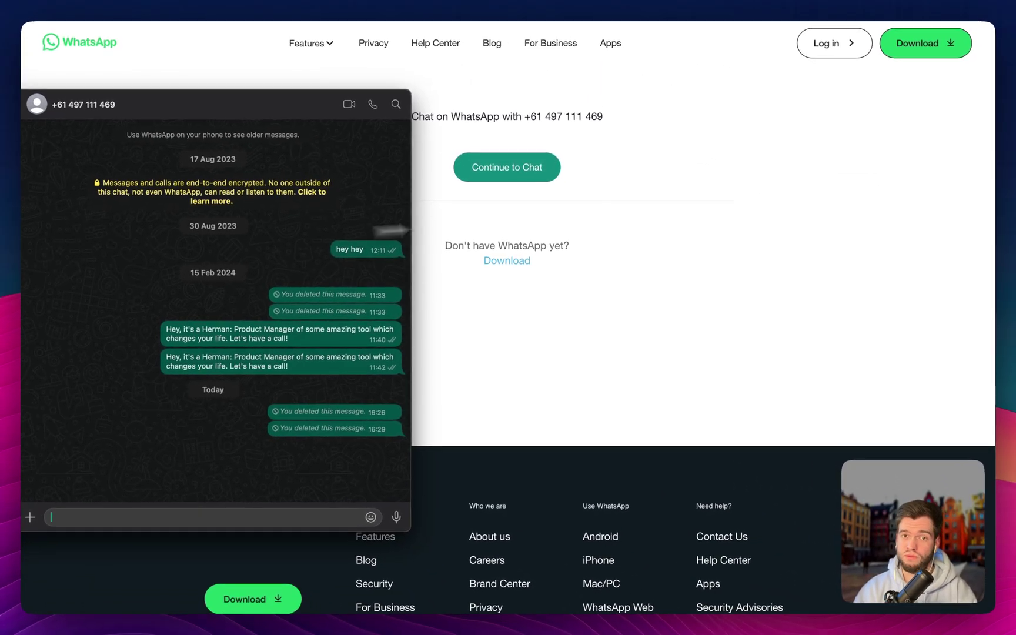
pyautogui.click(751, 183)
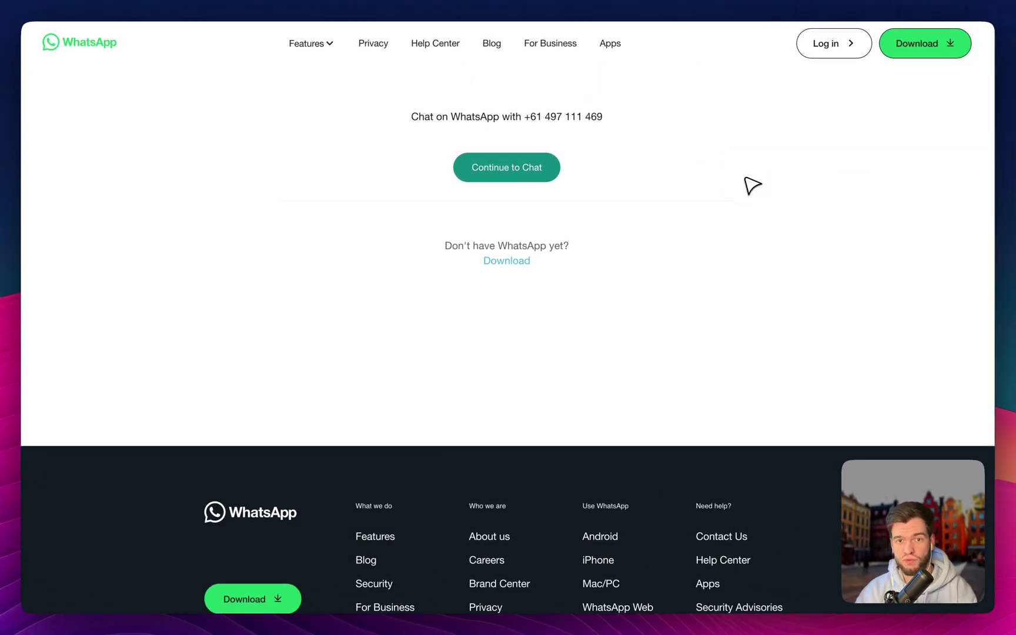
pyautogui.press('super+w')
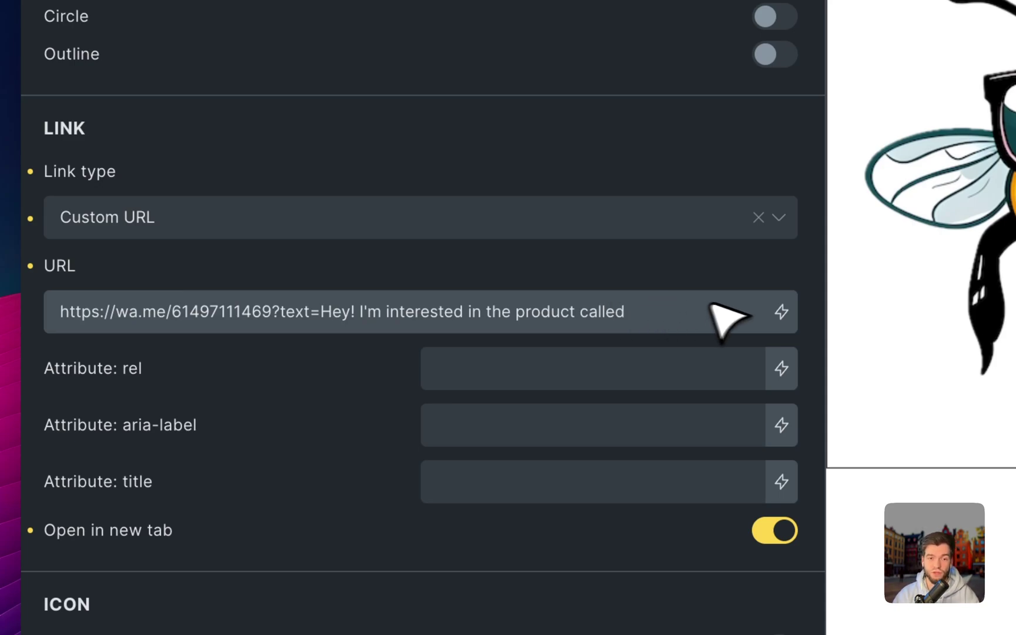
# Insert the {post_title} dynamic tag into the prefilled message link and save the template
pyautogui.click(781, 311)
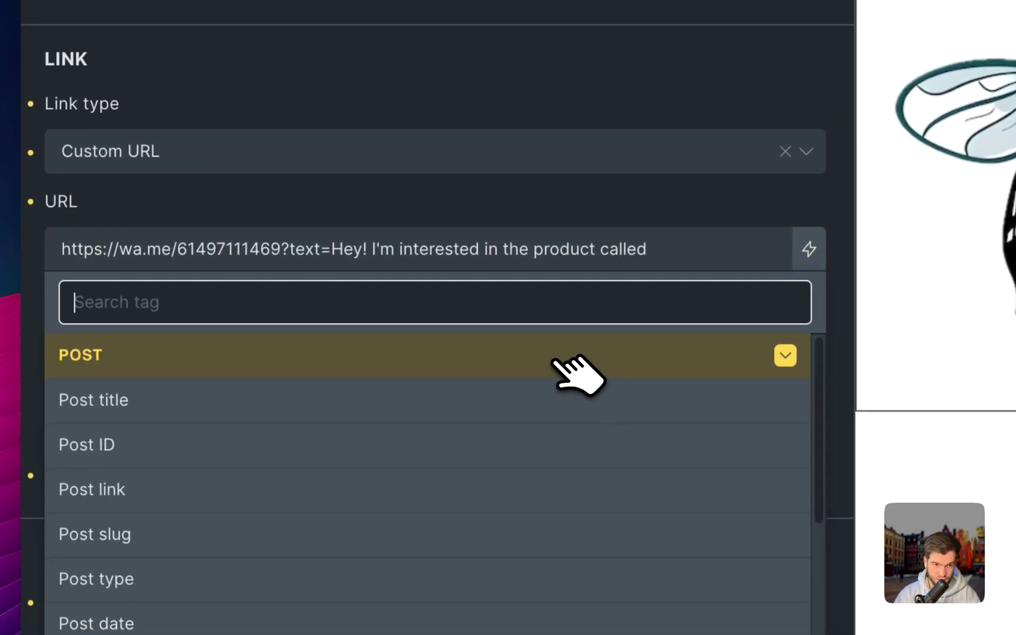
pyautogui.click(556, 399)
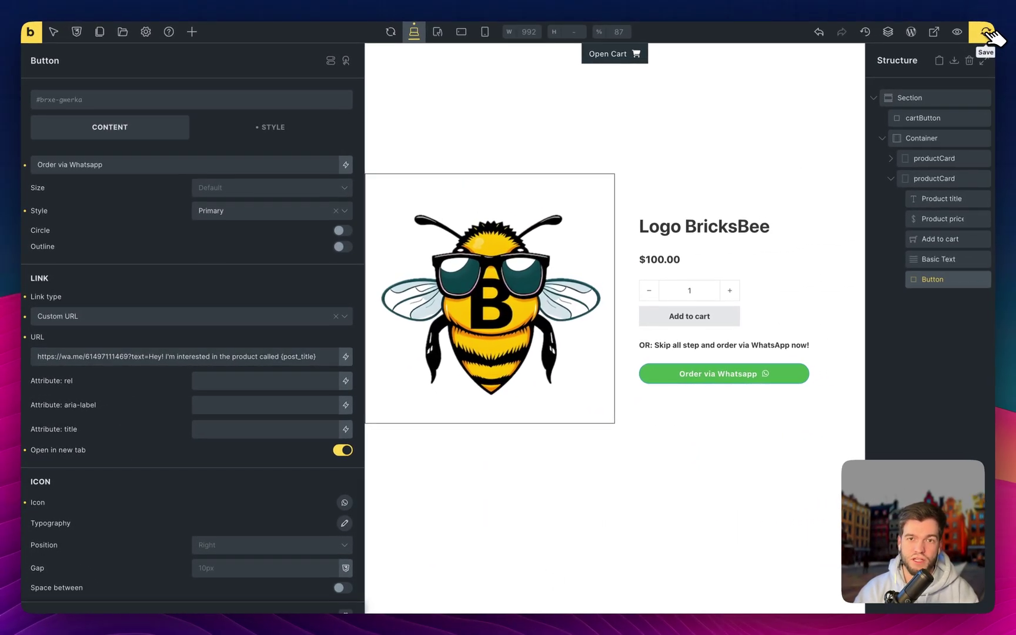
pyautogui.click(991, 32)
# View the live product page and check the prefilled 'Hey! I'm interested in the product called Logo BricksBee' message
pyautogui.click(936, 34)
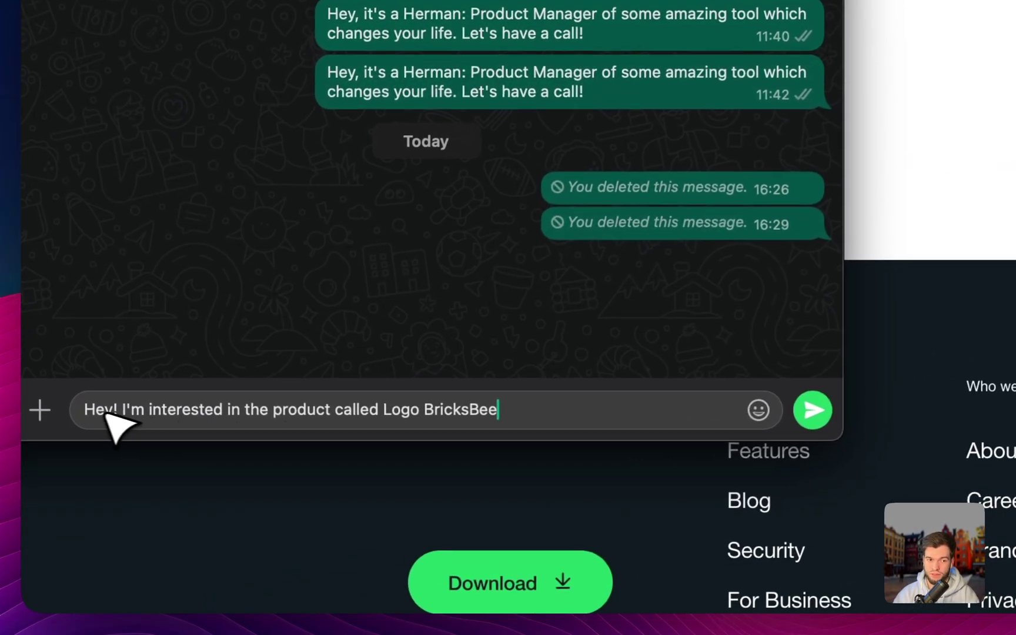
pyautogui.doubleClick(62, 517)
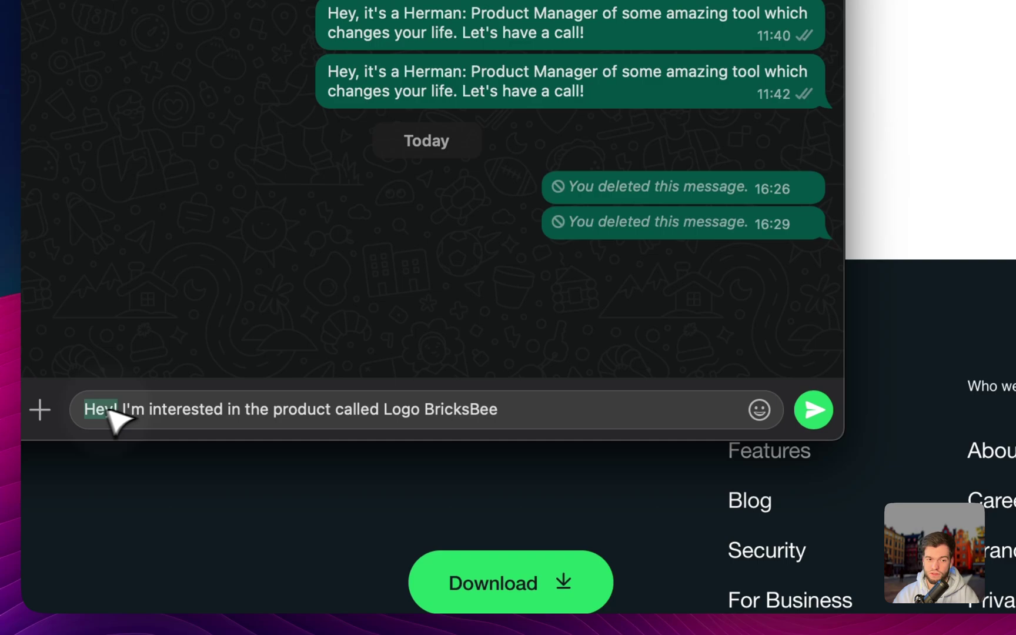
pyautogui.click(462, 410)
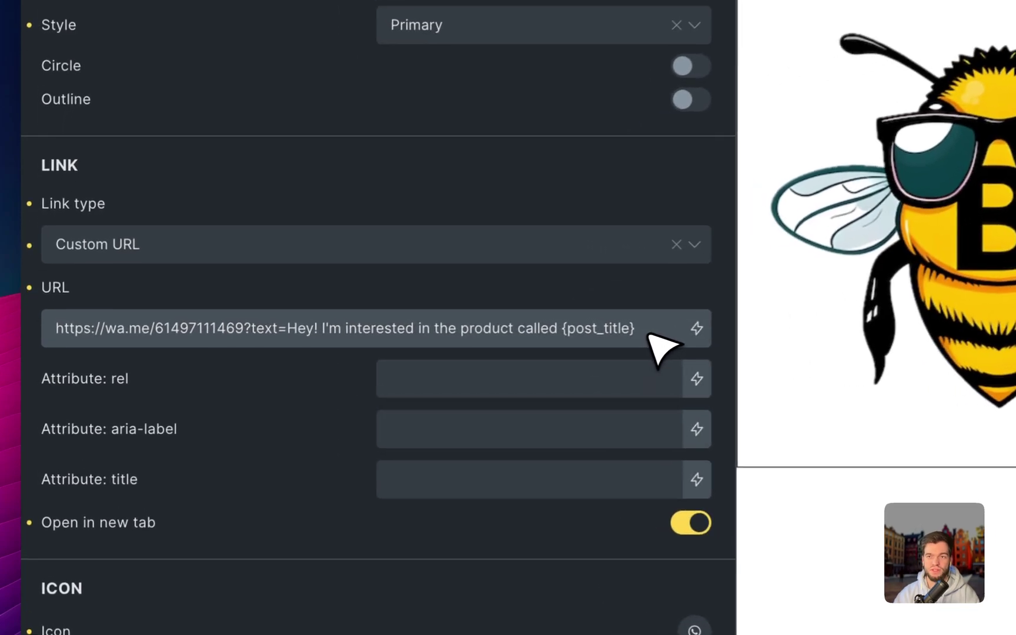
# Extend the link message with '. This is the link to the product {post_url}. Thank you!'
pyautogui.write('.')
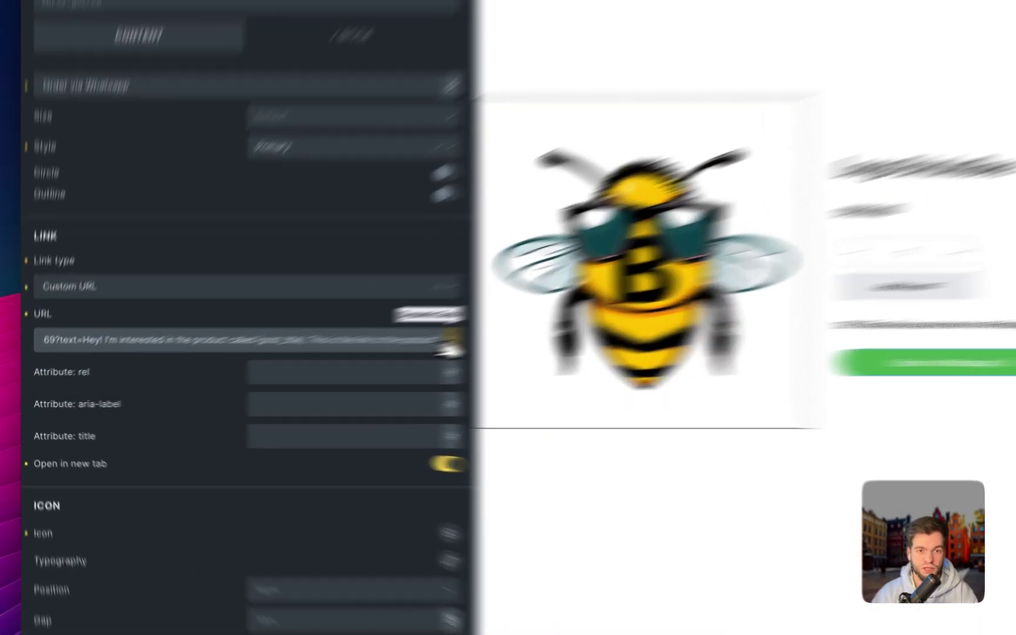
pyautogui.click(345, 357)
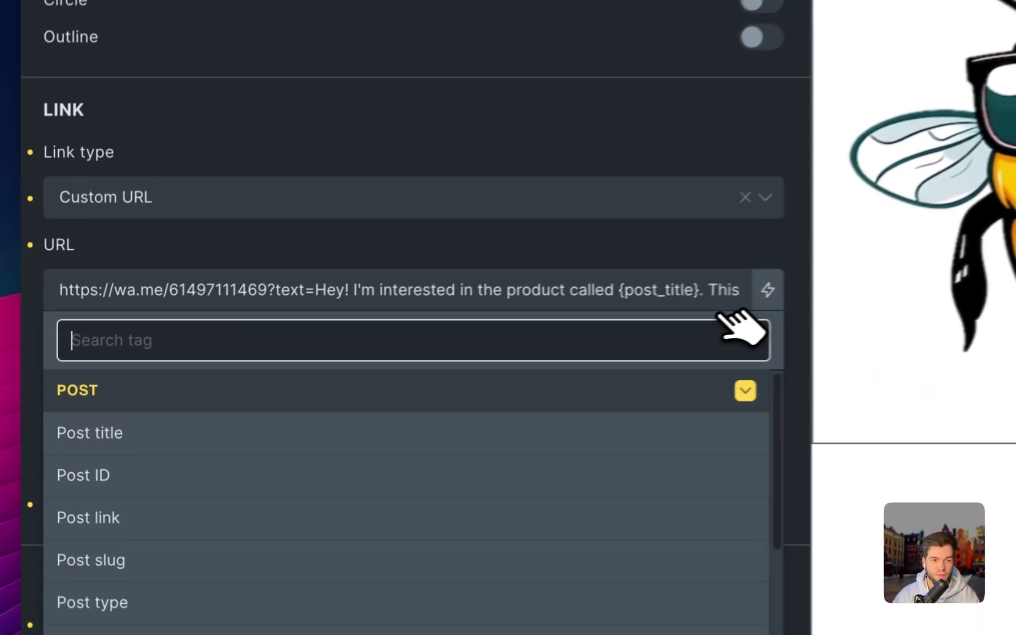
pyautogui.click(224, 453)
pyautogui.click(742, 297)
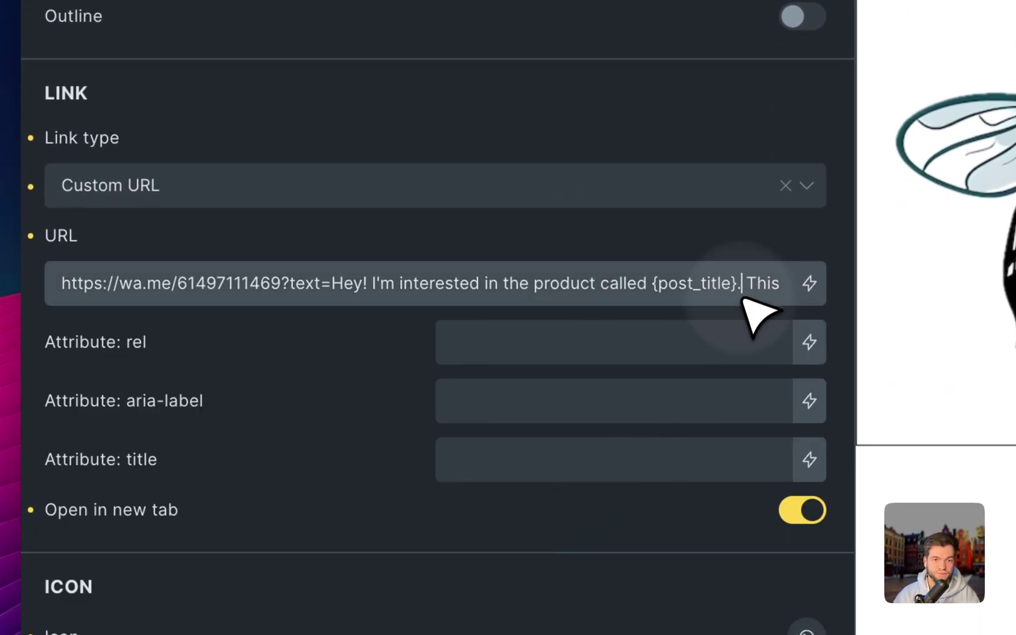
pyautogui.press('End')
pyautogui.write('.')
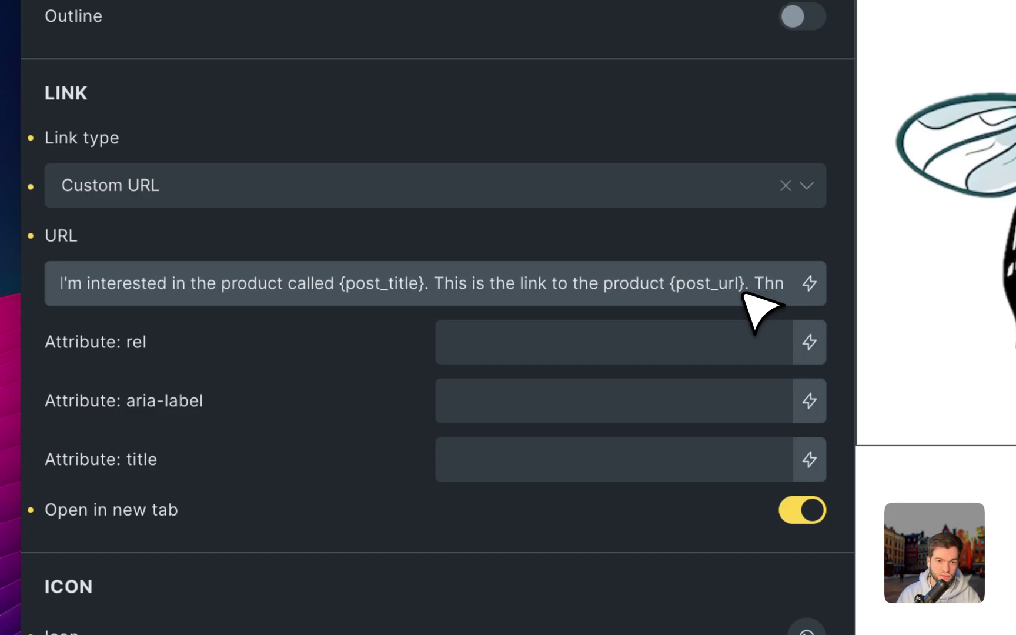
pyautogui.press('BackSpace')
pyautogui.write('ank you!')
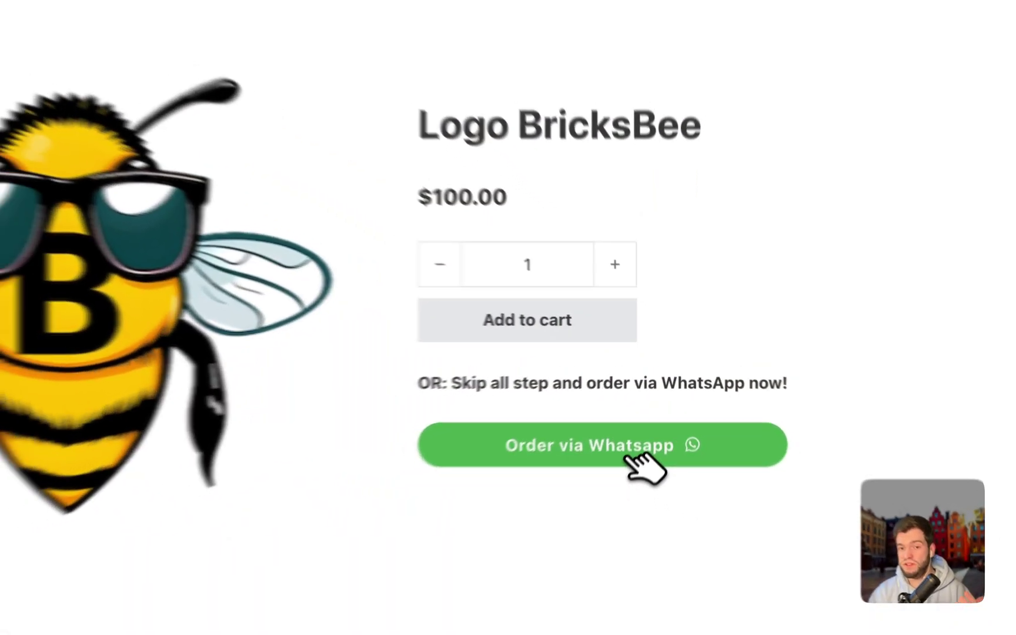
# Click the Order via Whatsapp button on the live product page
pyautogui.click(606, 456)
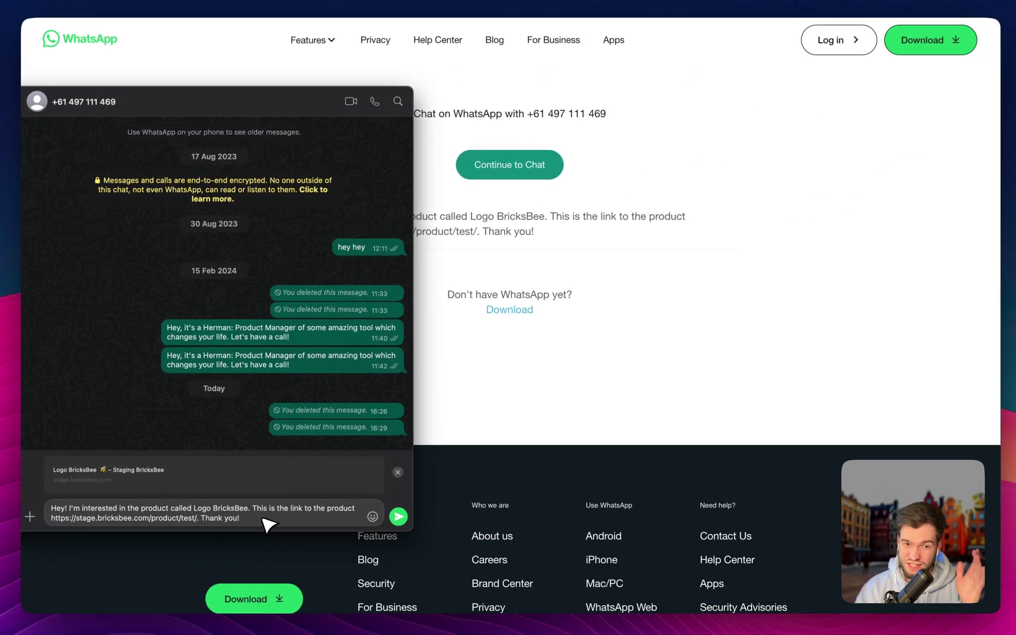
# Send the prefilled Logo BricksBee order message in the WhatsApp chat
pyautogui.press('Return')
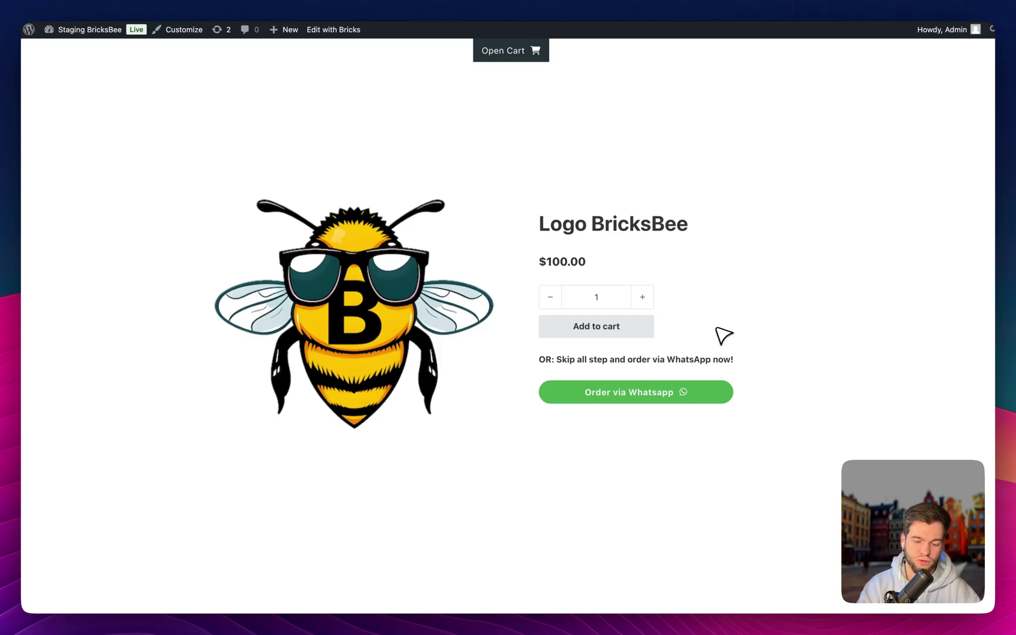
# Go to bricksbee.com and open the Components for Bricks Builder page
pyautogui.press('cmd+t')
pyautogui.write('bricksbee.com')
pyautogui.press('Return')
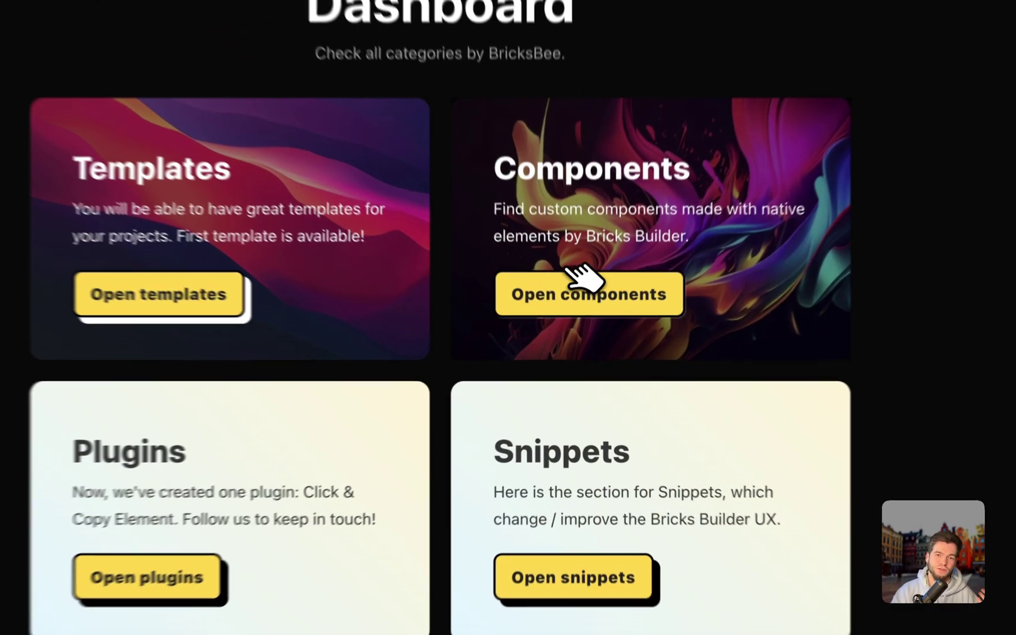
pyautogui.click(582, 288)
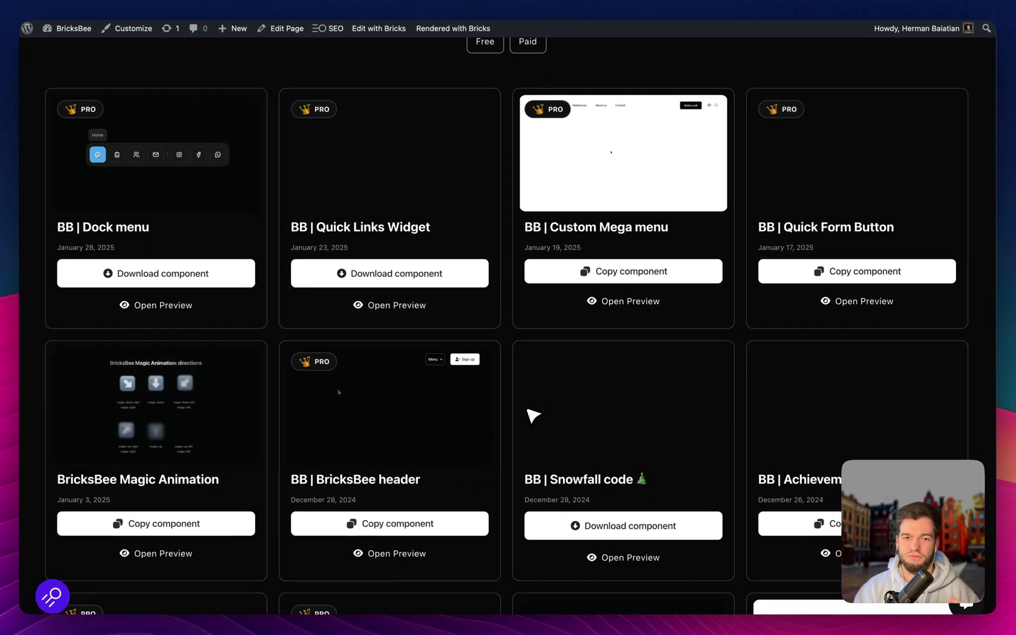
pyautogui.scroll(-1, 532, 416)
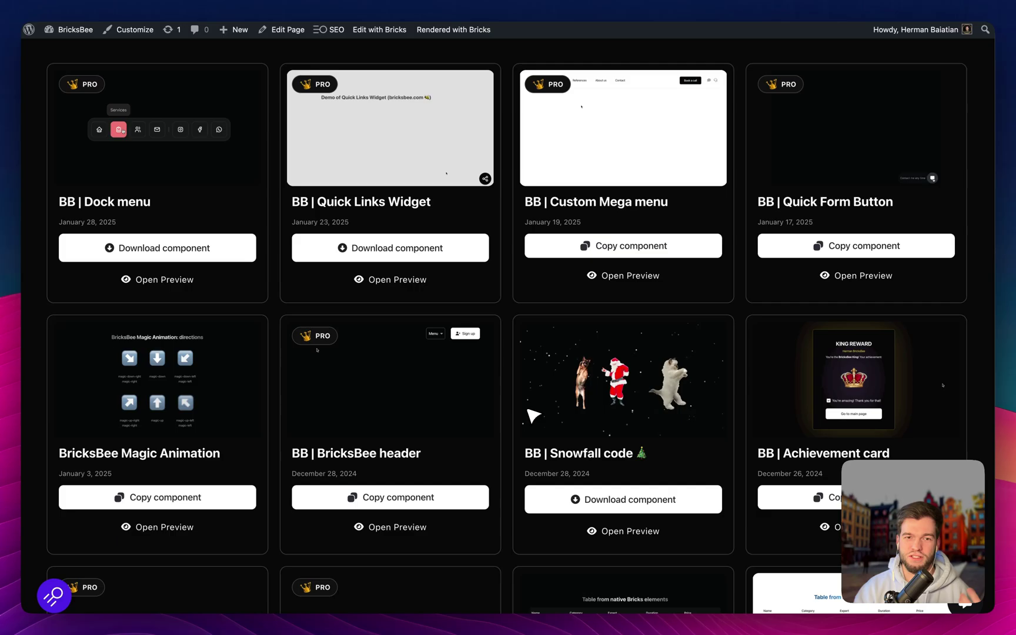
pyautogui.scroll(5, 530, 415)
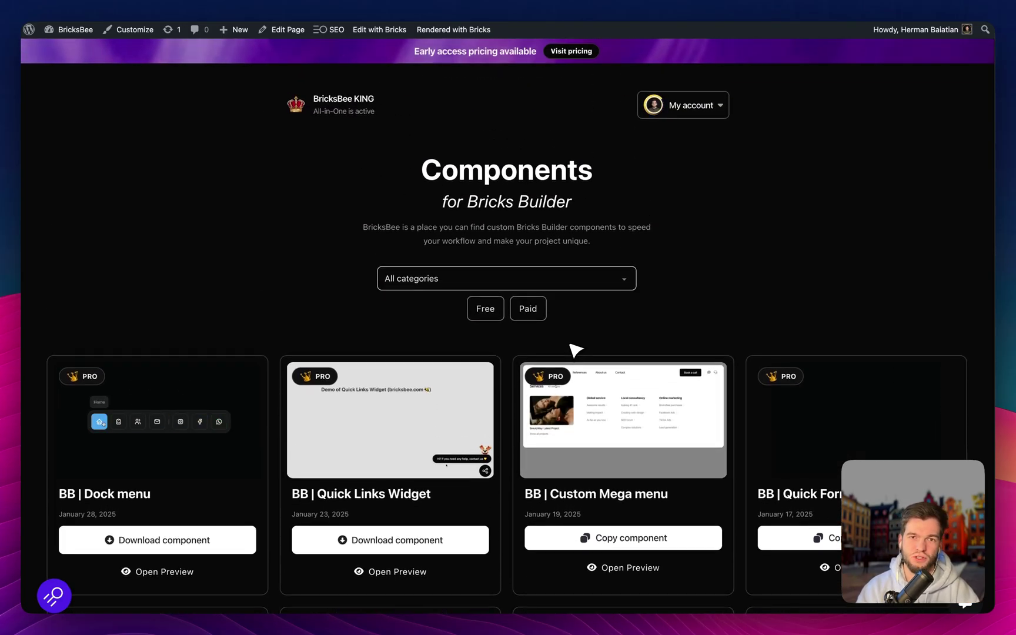